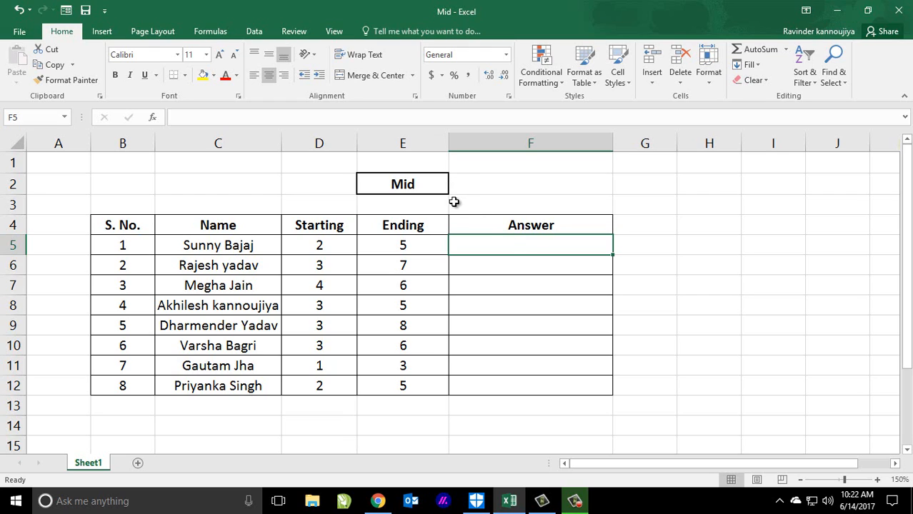
- Enter the formula =MID(C5,D5,E5) in cell F5 to extract characters from the first name using its Starting and Ending values
{"action": "left_click", "coordinate": [254, 242]}
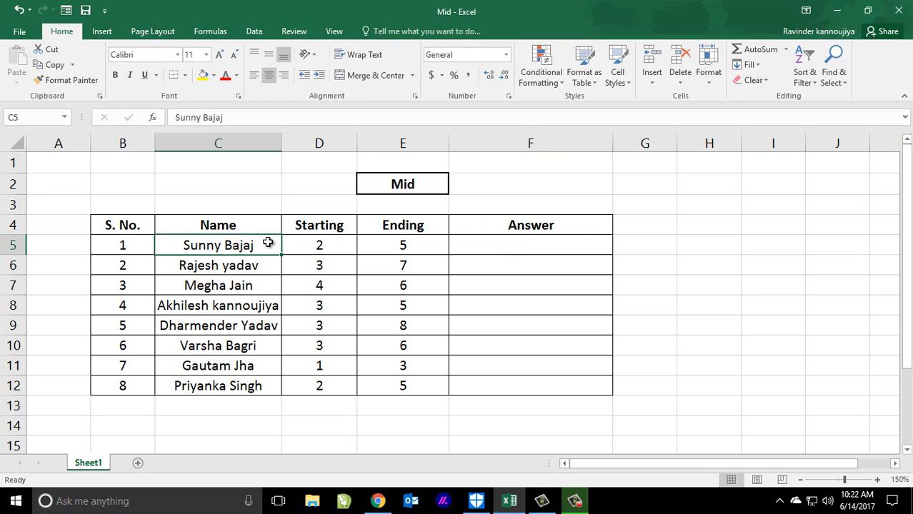
{"action": "left_click", "coordinate": [330, 250]}
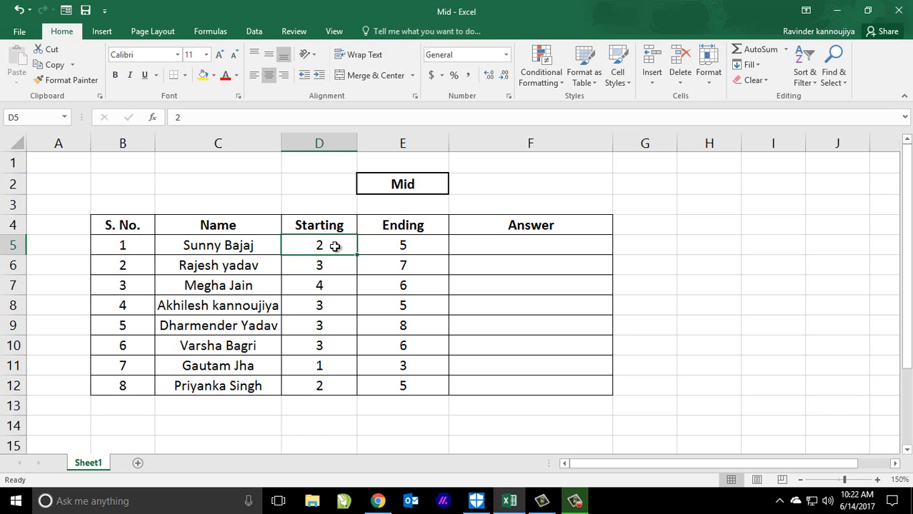
{"action": "key", "text": "Right"}
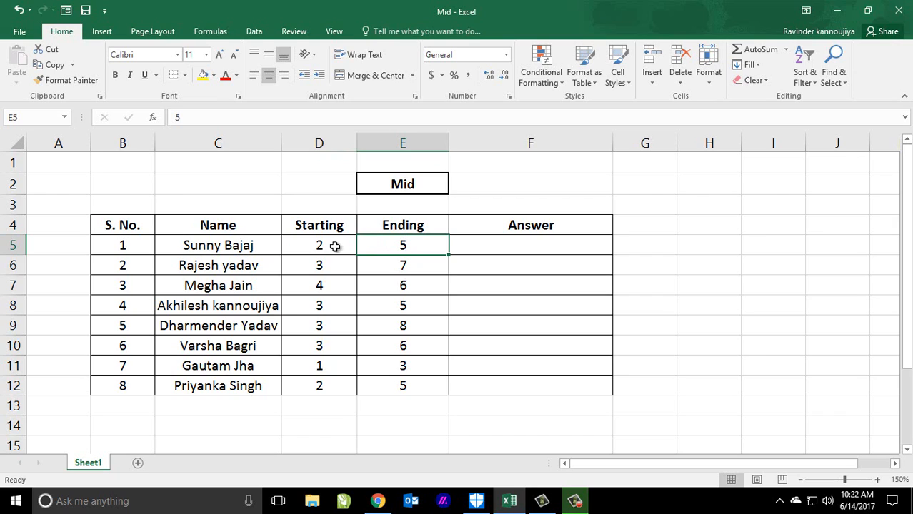
{"action": "key", "text": "Right"}
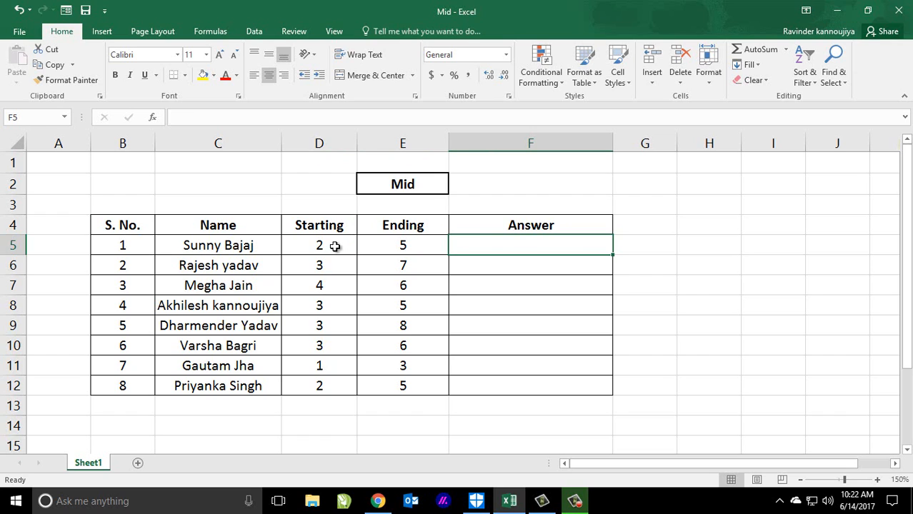
{"action": "type", "text": "=mid"}
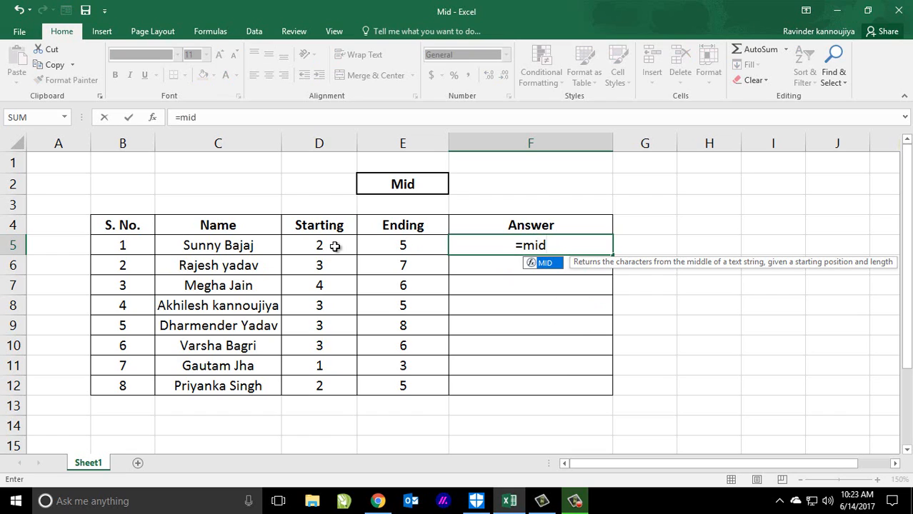
{"action": "key", "text": "Tab"}
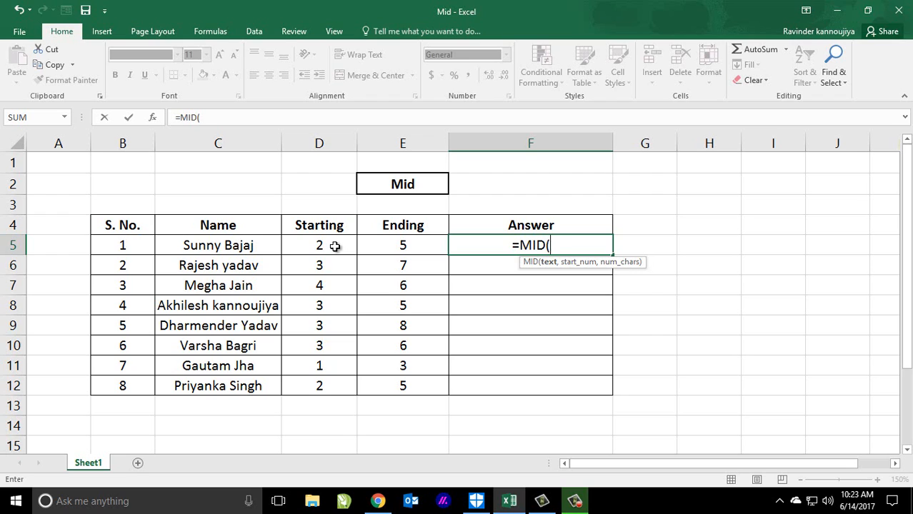
{"action": "key", "text": "Left"}
{"action": "key", "text": "Left"}
{"action": "key", "text": "Left"}
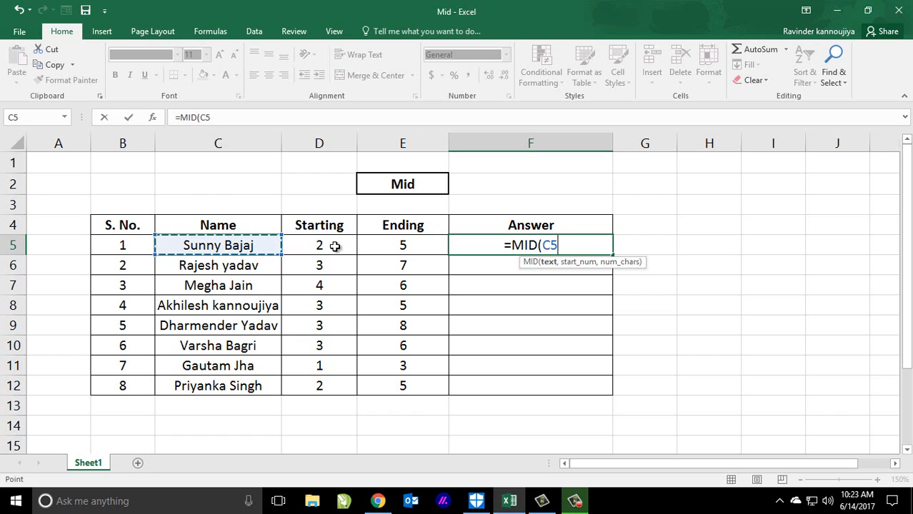
{"action": "type", "text": ","}
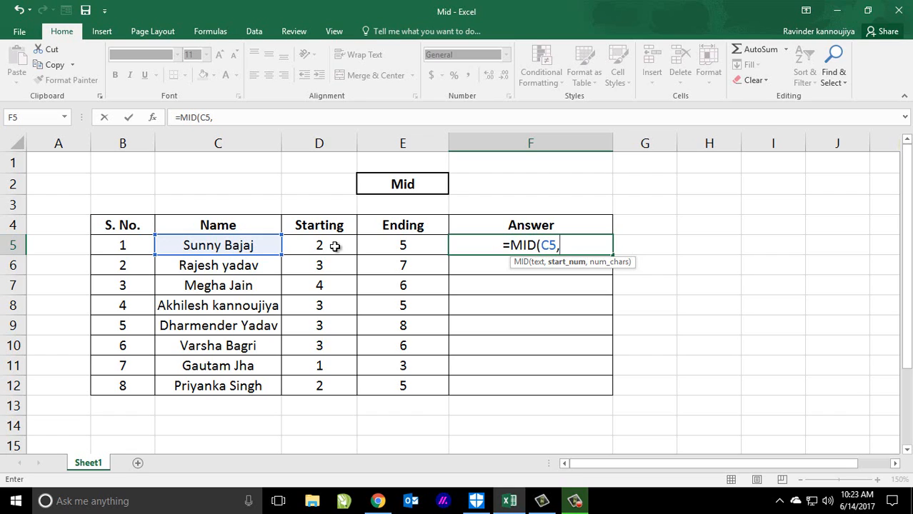
{"action": "left_click", "coordinate": [334, 245]}
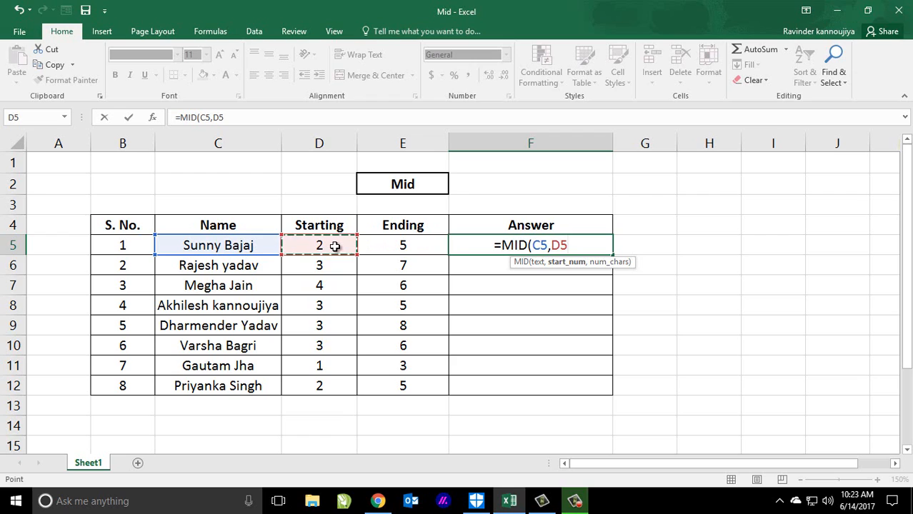
{"action": "type", "text": ","}
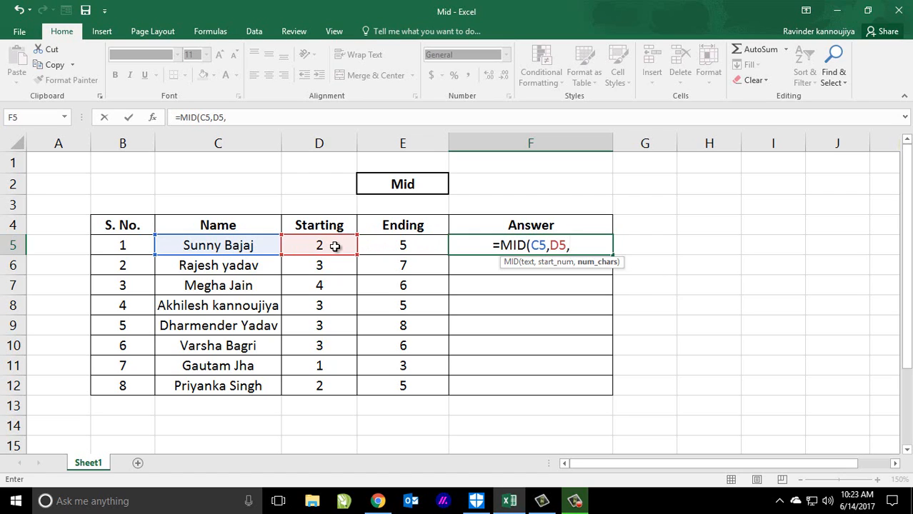
{"action": "key", "text": "Left"}
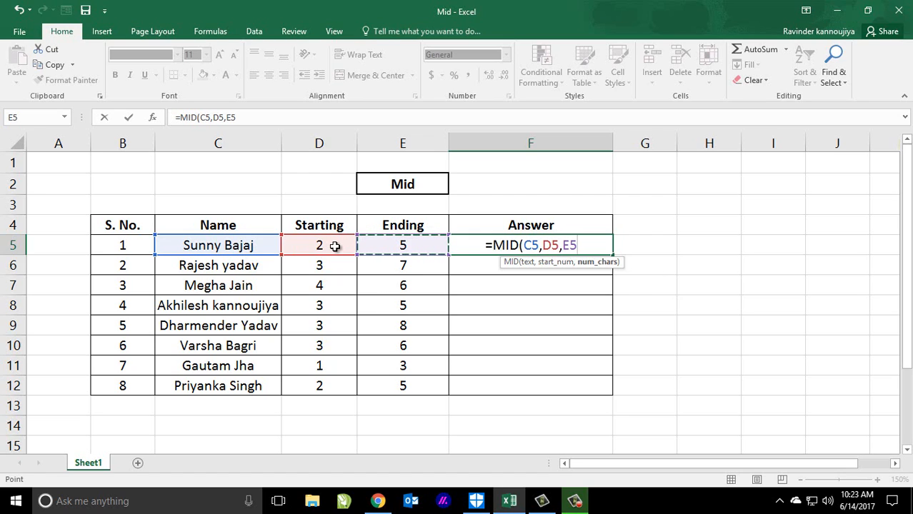
{"action": "type", "text": ")"}
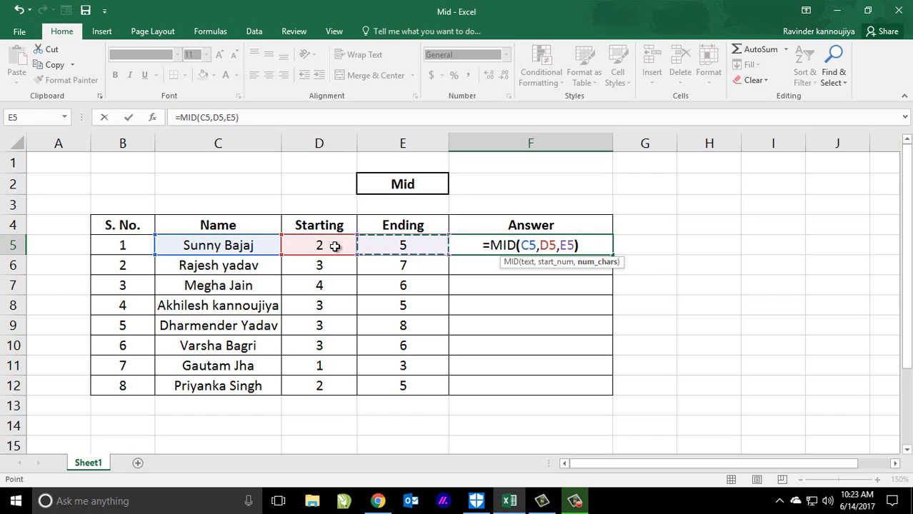
{"action": "key", "text": "Return"}
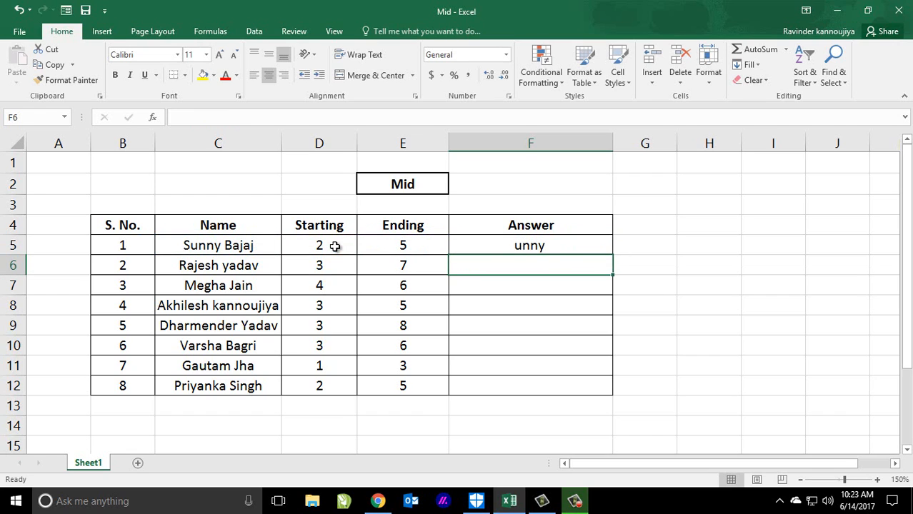
- Compare the MID result in F5 with the name, Starting and Ending values in row 5
{"action": "key", "text": "Up"}
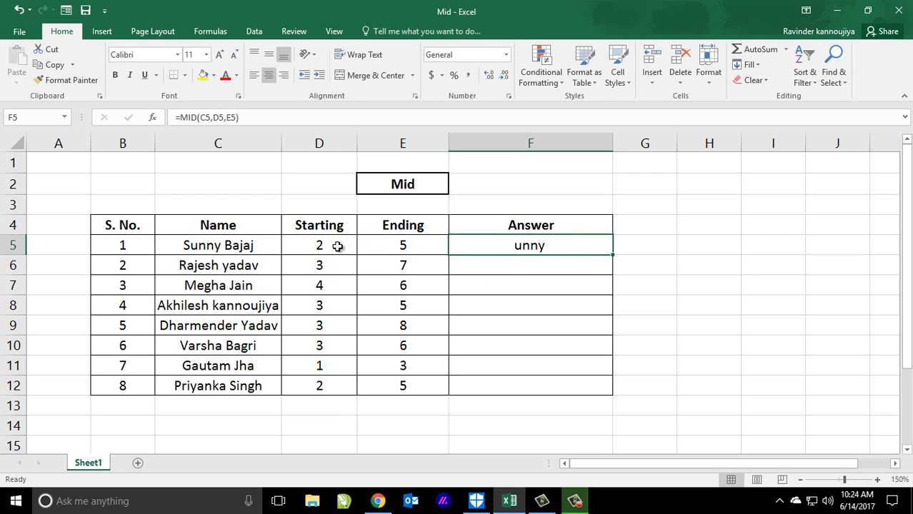
{"action": "left_click", "coordinate": [337, 245]}
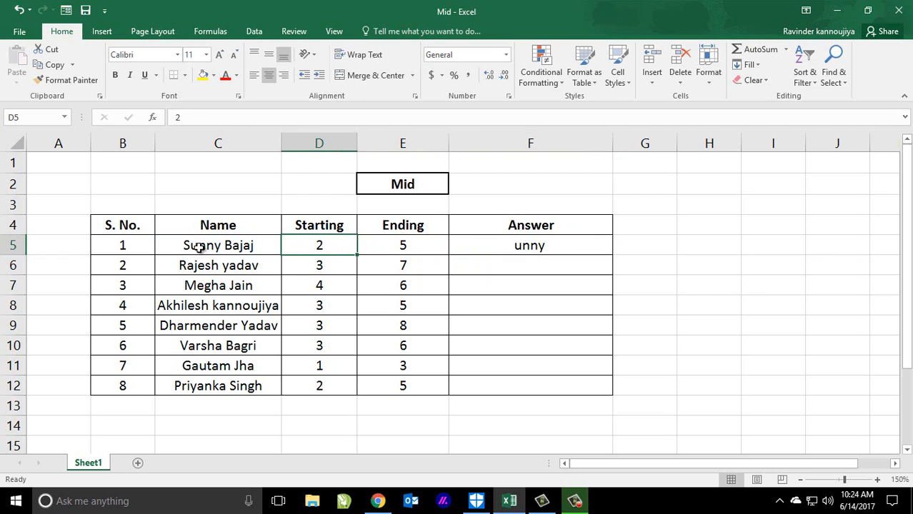
{"action": "left_click", "coordinate": [391, 250]}
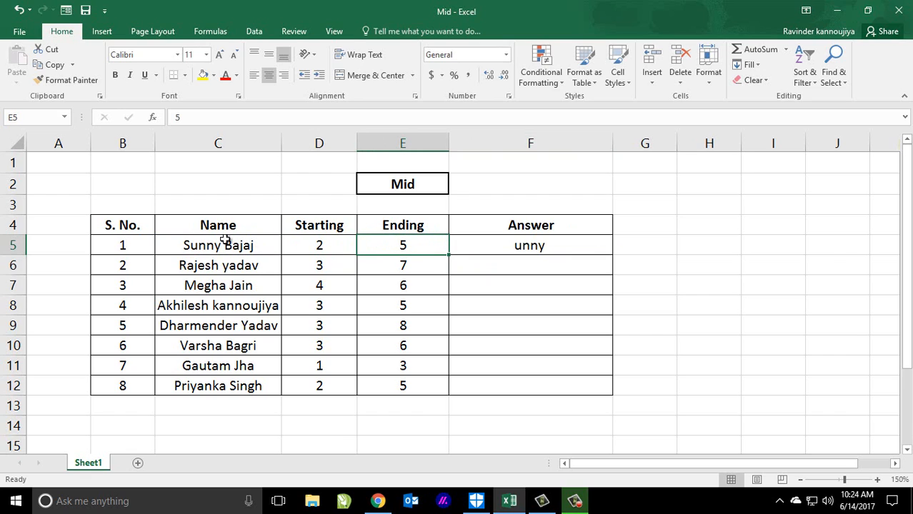
{"action": "left_click", "coordinate": [533, 252]}
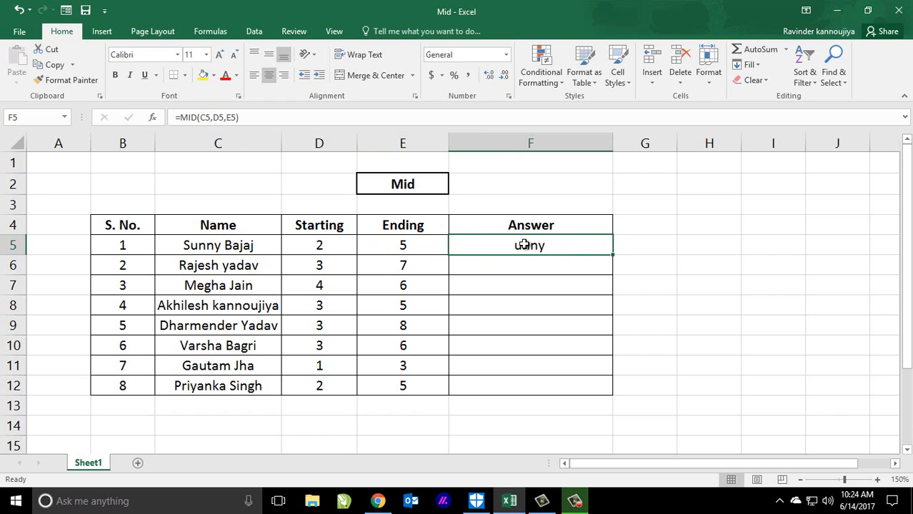
{"action": "left_click", "coordinate": [187, 243]}
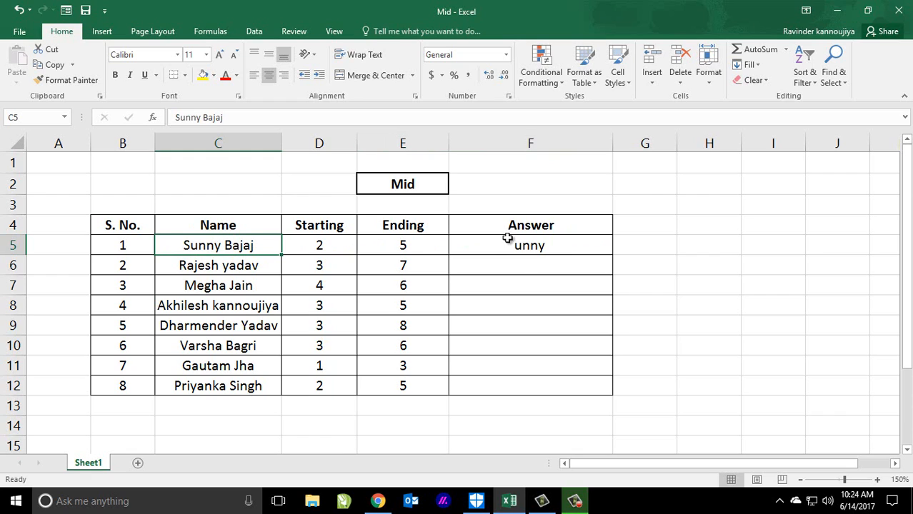
{"action": "left_click", "coordinate": [530, 246]}
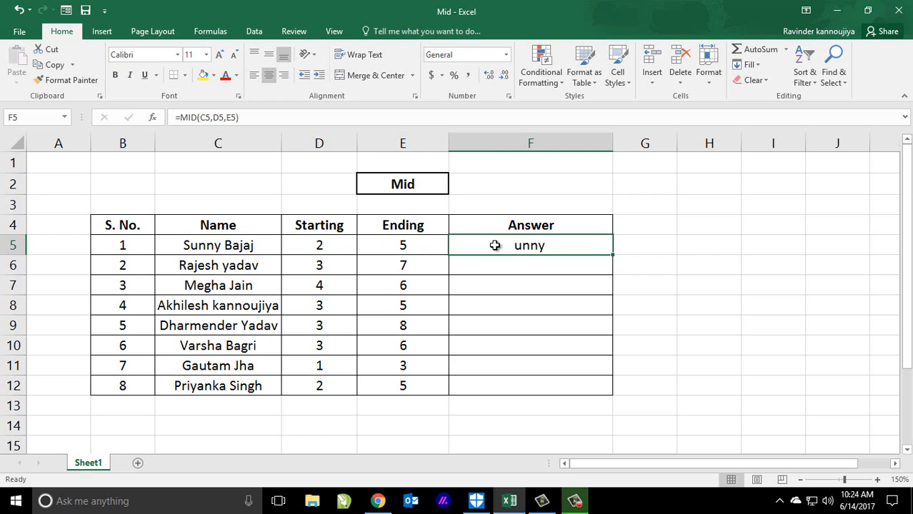
- Set the Ending value in cell E5 to 6
{"action": "left_click", "coordinate": [424, 247]}
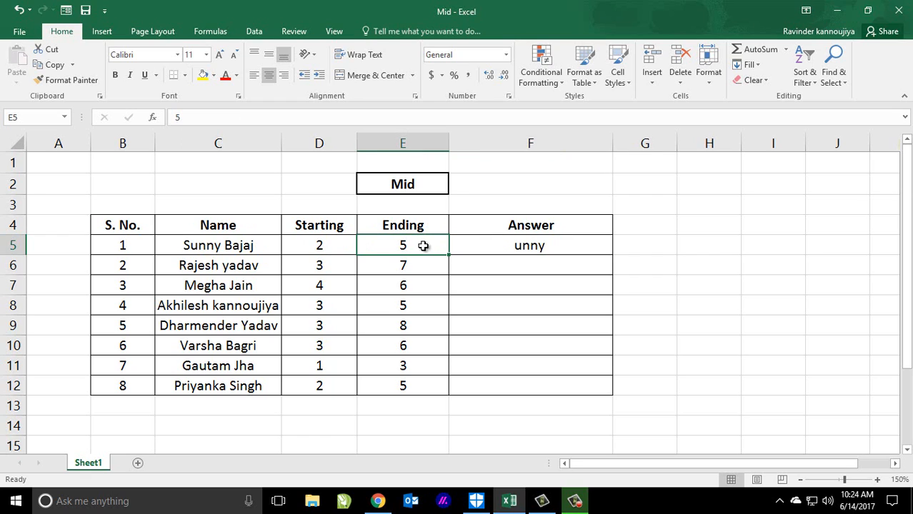
{"action": "type", "text": "6"}
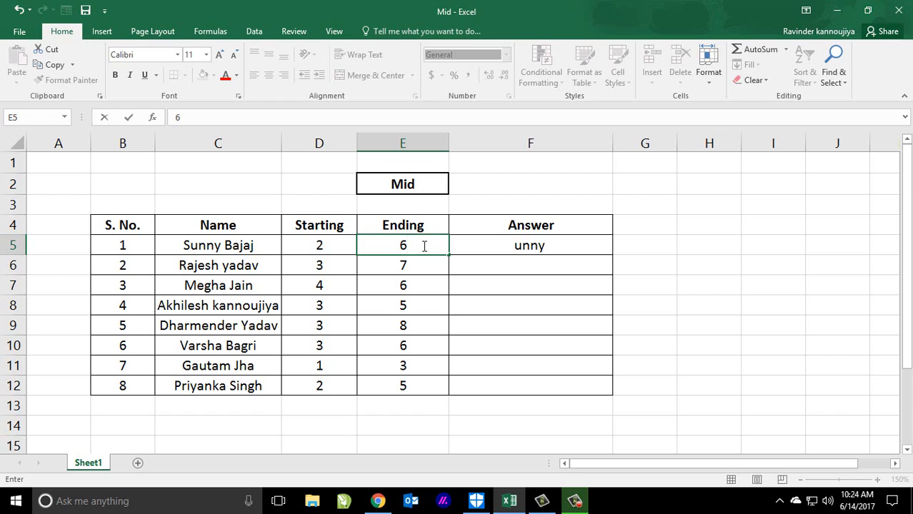
{"action": "key", "text": "Return"}
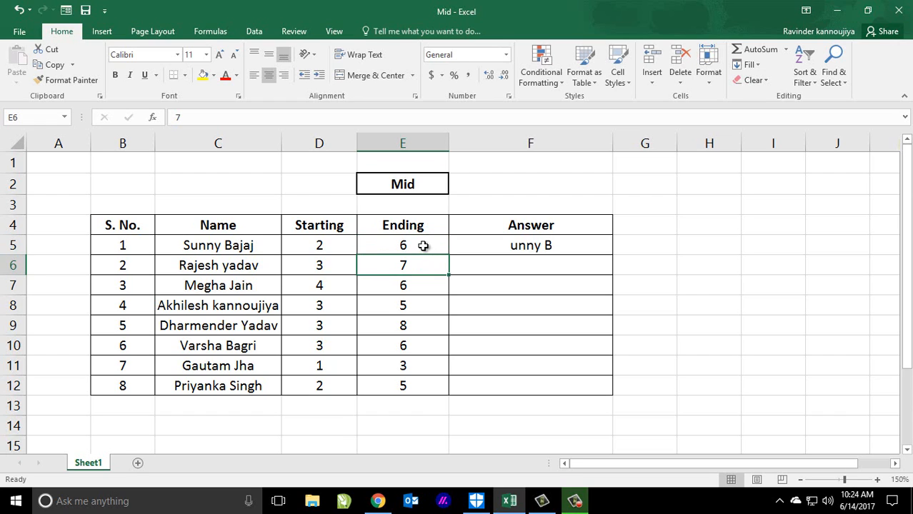
{"action": "left_click", "coordinate": [423, 246]}
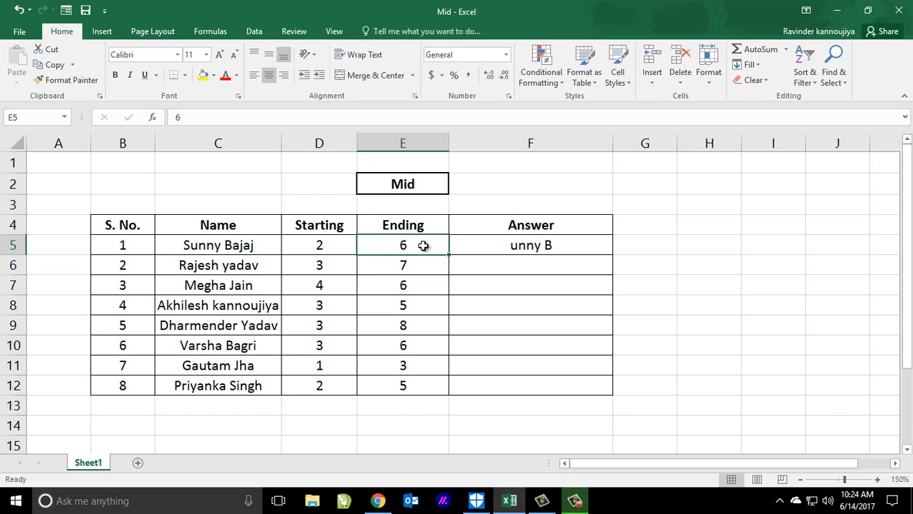
- Copy the MID formula from F5 into the Answer column down to F12
{"action": "key", "text": "Right"}
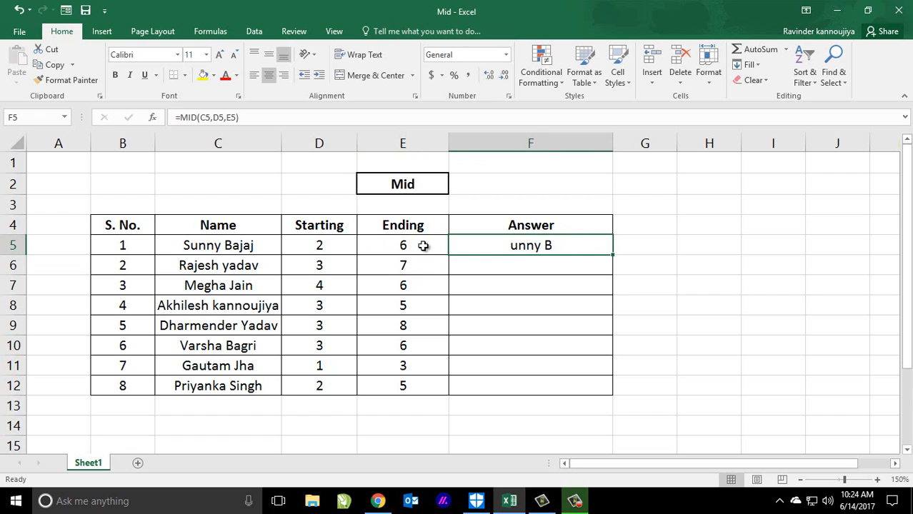
{"action": "key", "text": "ctrl+c"}
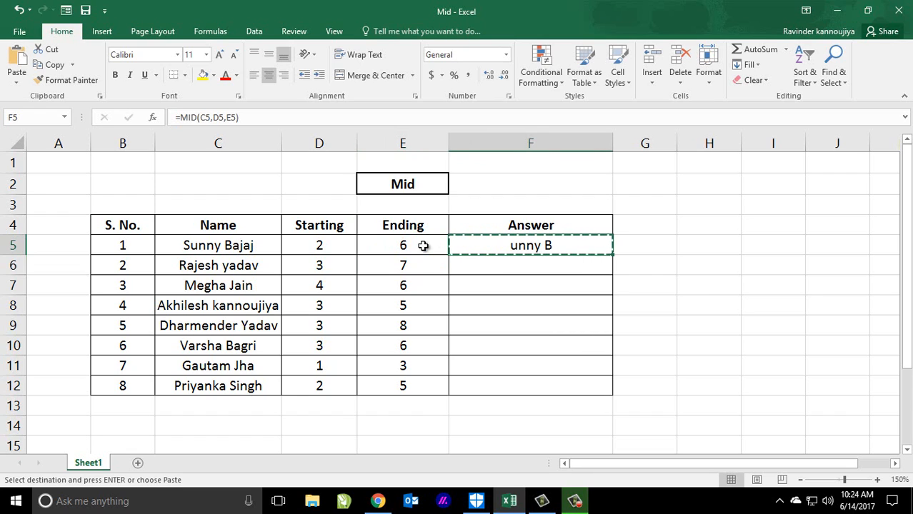
{"action": "key", "text": "shift+Down"}
{"action": "key", "text": "shift+Down"}
{"action": "key", "text": "shift+Down"}
{"action": "key", "text": "shift+Down"}
{"action": "key", "text": "shift+Down"}
{"action": "key", "text": "shift+Down"}
{"action": "key", "text": "shift+Down"}
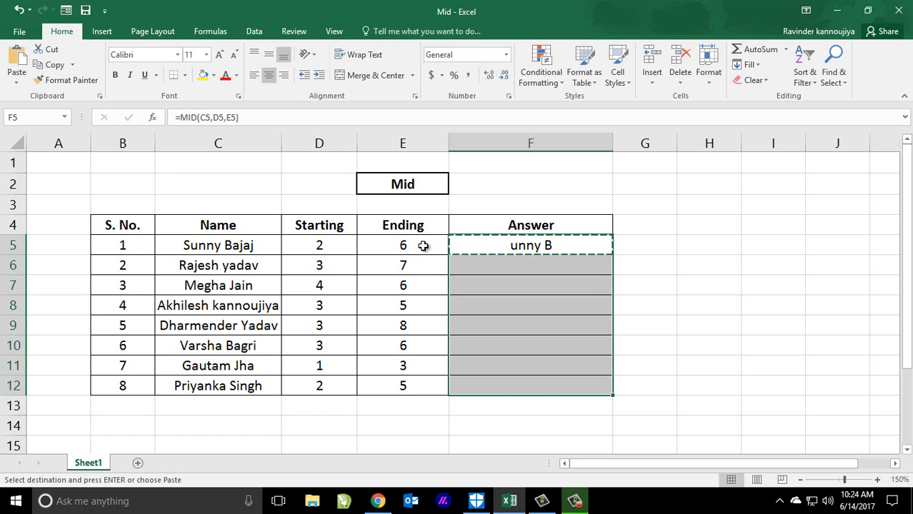
{"action": "key", "text": "ctrl+v"}
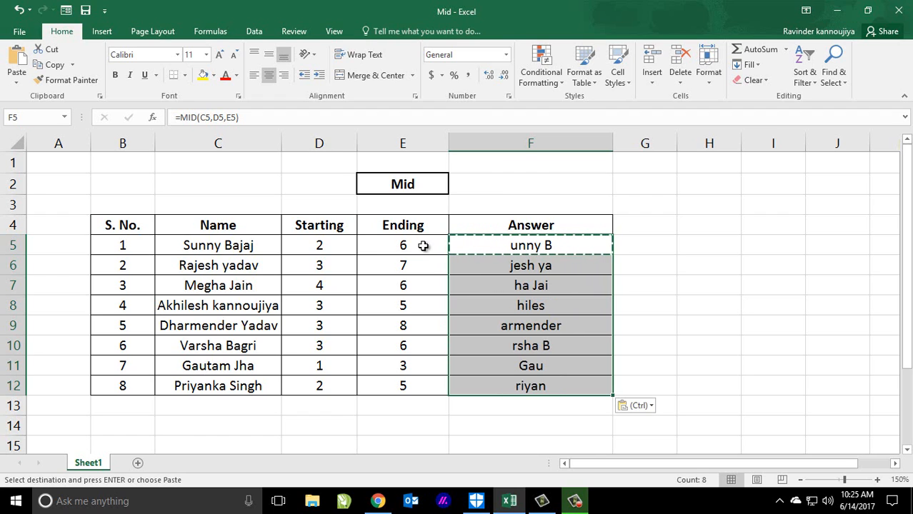
{"action": "key", "text": "Escape"}
- Examine how the MID result in F6 follows from the name, Starting and Ending values in row 6
{"action": "key", "text": "Down"}
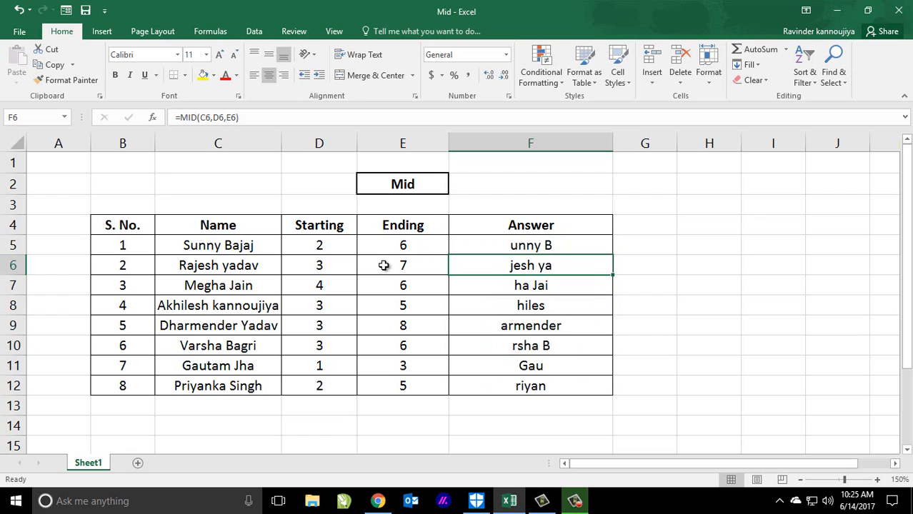
{"action": "left_click", "coordinate": [414, 268]}
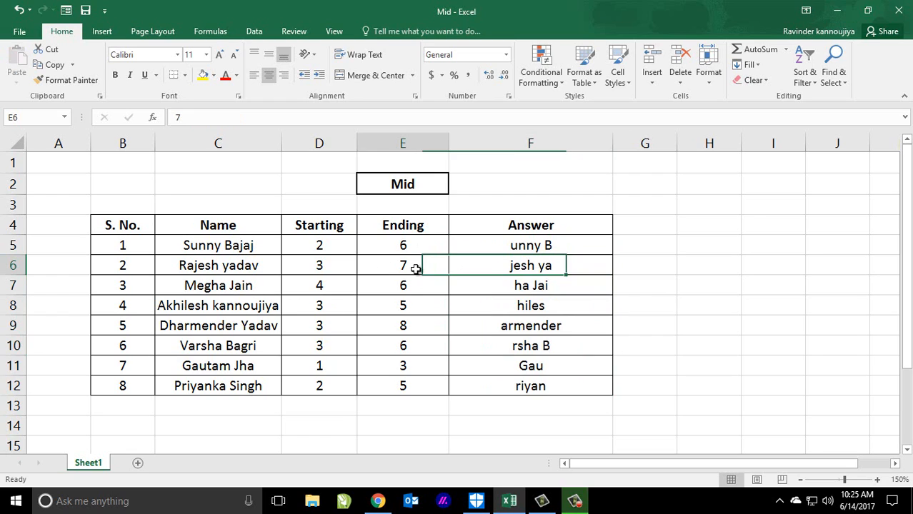
{"action": "left_click", "coordinate": [330, 267]}
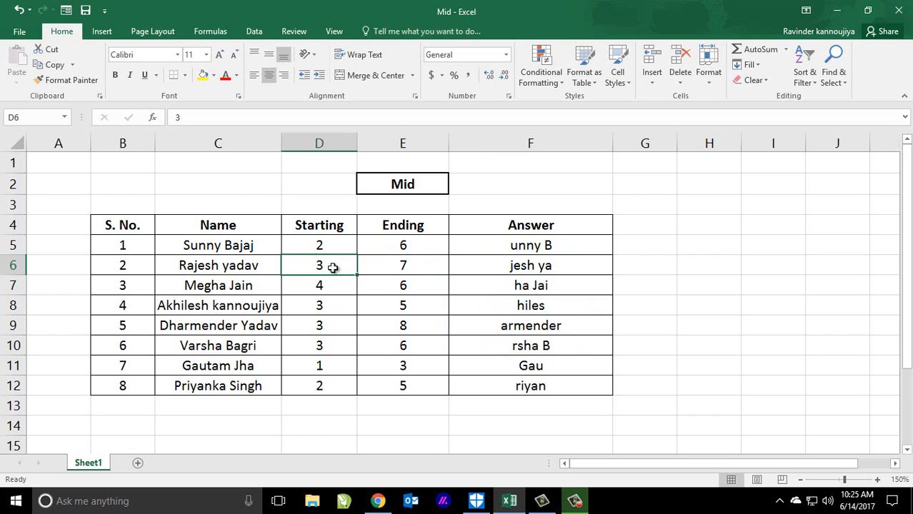
{"action": "left_click", "coordinate": [500, 269]}
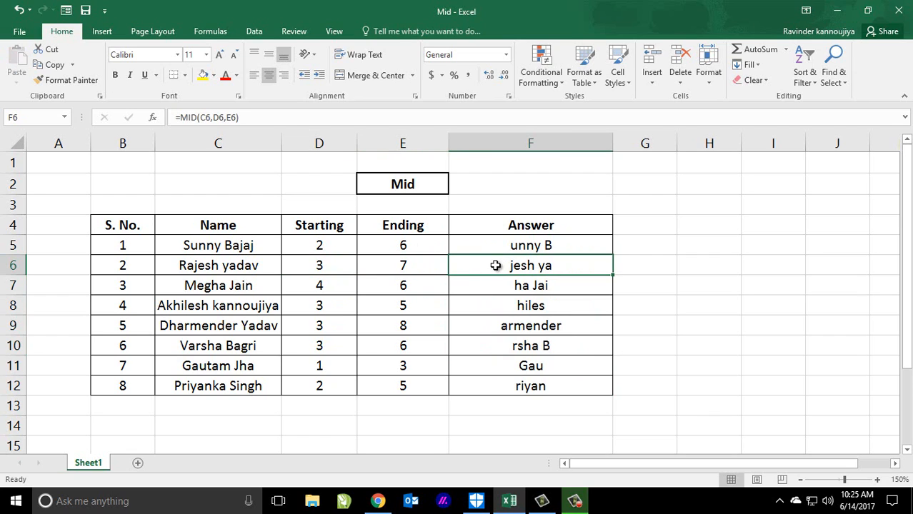
{"action": "left_click", "coordinate": [255, 266]}
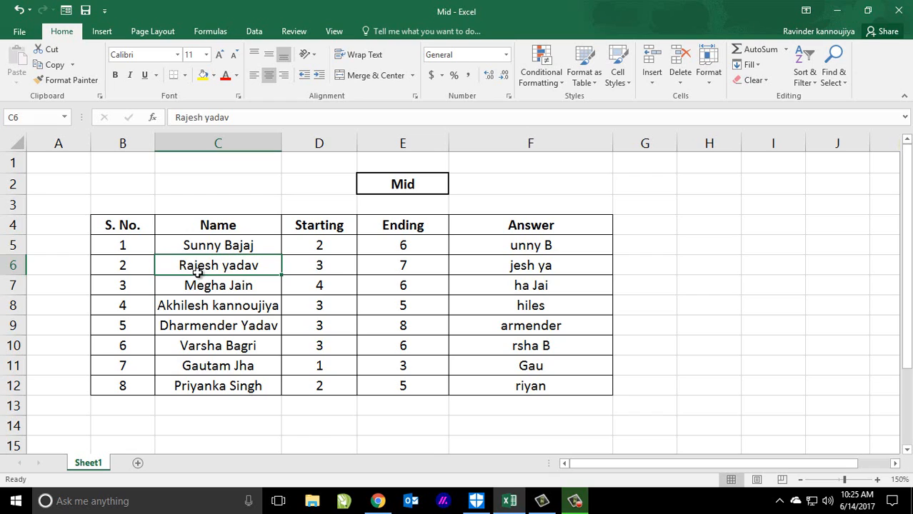
{"action": "left_click", "coordinate": [377, 272]}
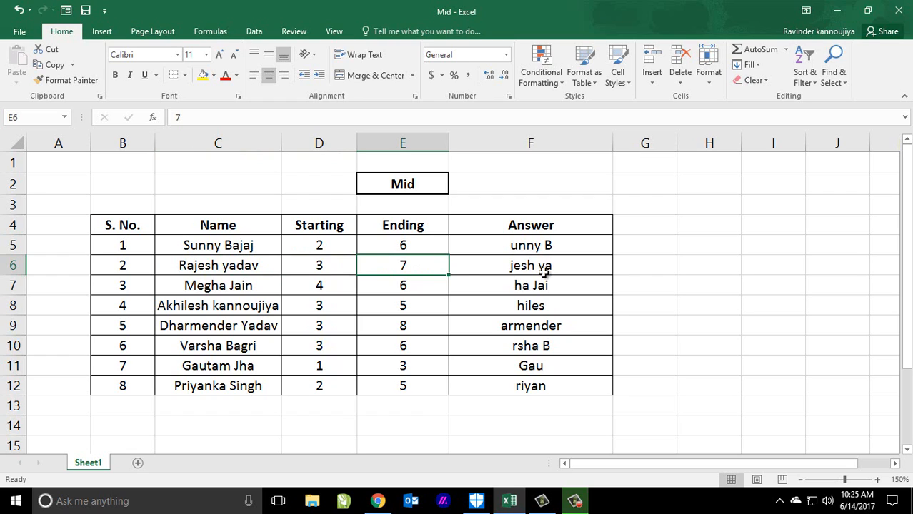
{"action": "left_click", "coordinate": [340, 264]}
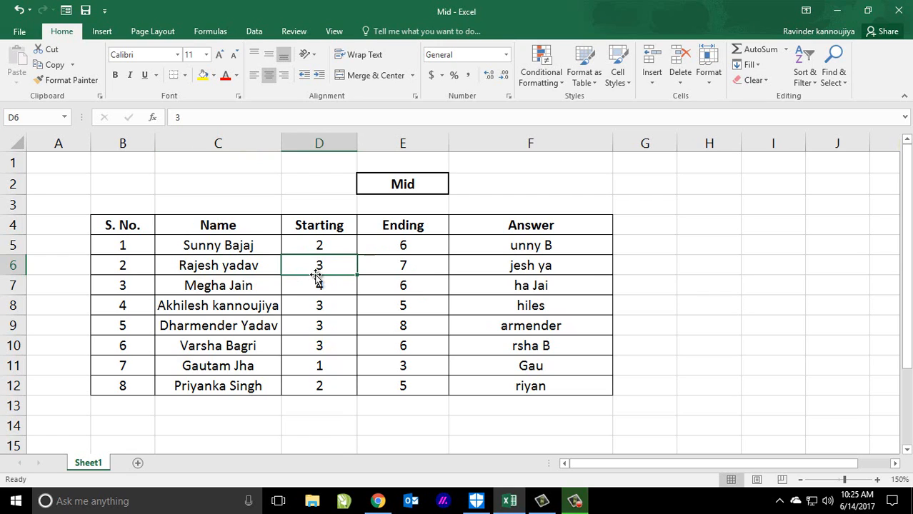
{"action": "left_click", "coordinate": [373, 264]}
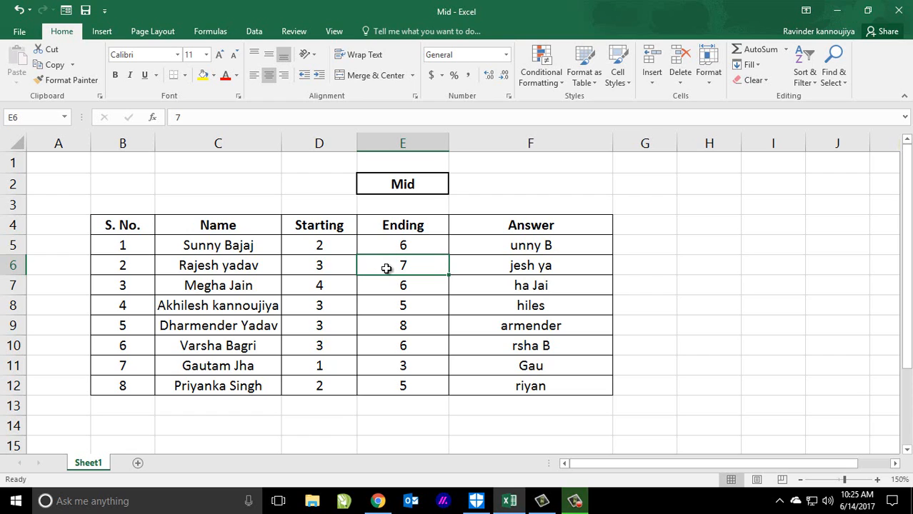
{"action": "left_click", "coordinate": [392, 278]}
{"action": "left_click", "coordinate": [395, 261]}
{"action": "left_click", "coordinate": [489, 266]}
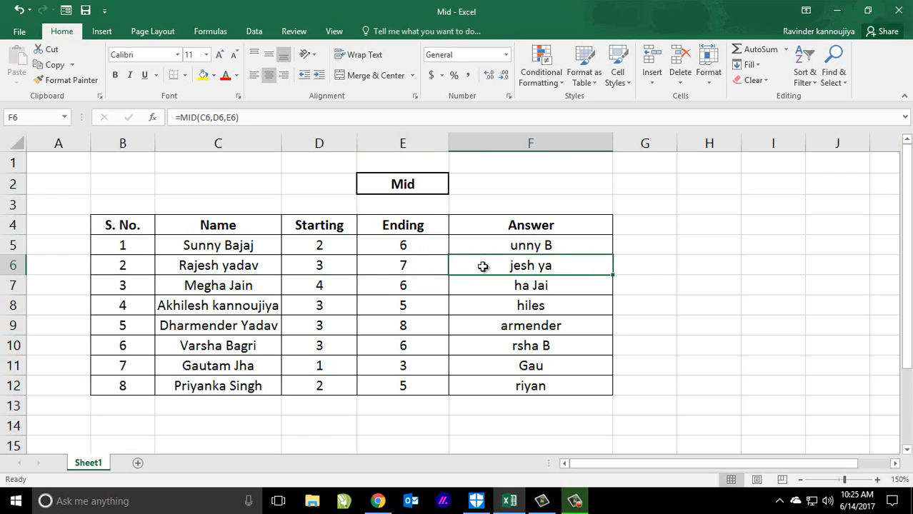
- Review the MID results in the remaining Answer rows and compare row 12's result with its Ending value
{"action": "left_click", "coordinate": [434, 288]}
{"action": "left_click", "coordinate": [499, 309]}
{"action": "left_click", "coordinate": [514, 325]}
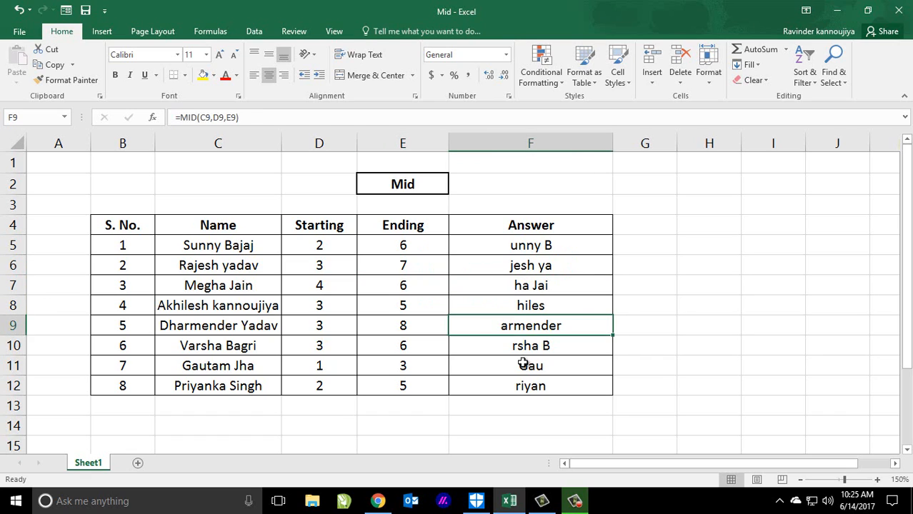
{"action": "left_click", "coordinate": [524, 362]}
{"action": "left_click", "coordinate": [530, 390]}
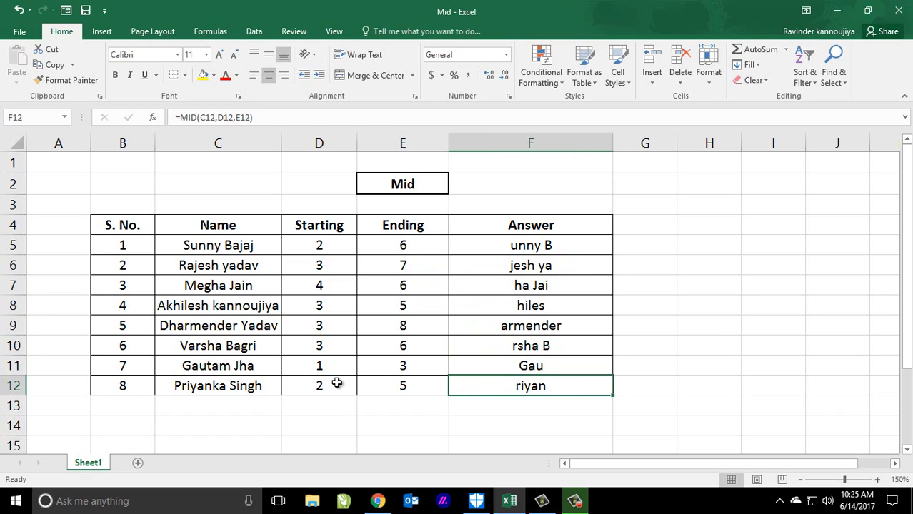
{"action": "left_click", "coordinate": [364, 386]}
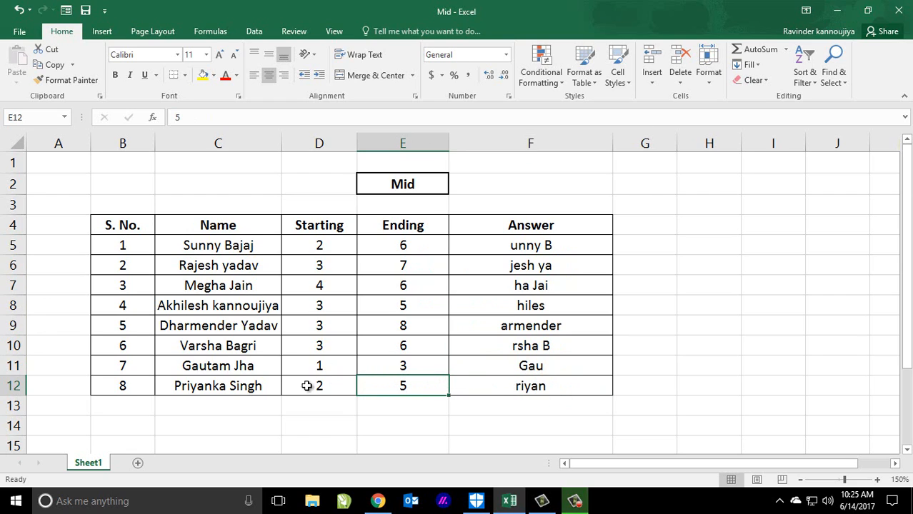
{"action": "left_click", "coordinate": [524, 389]}
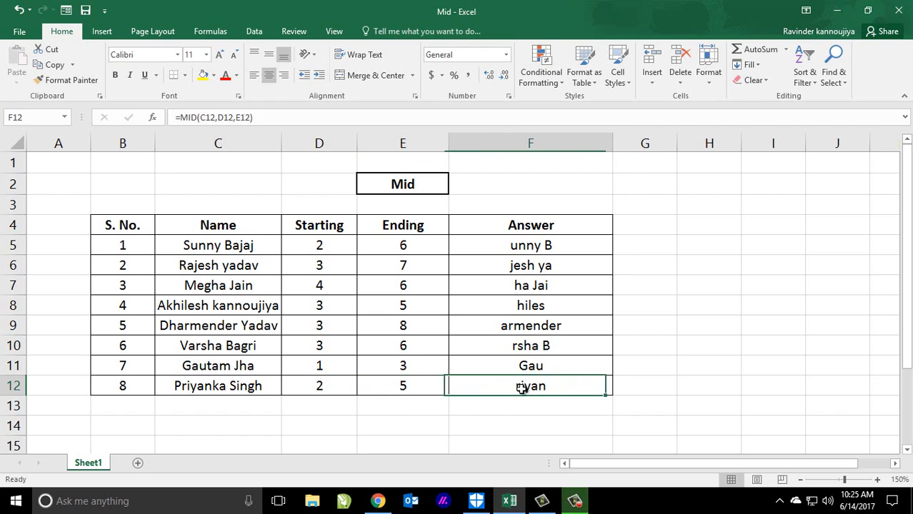